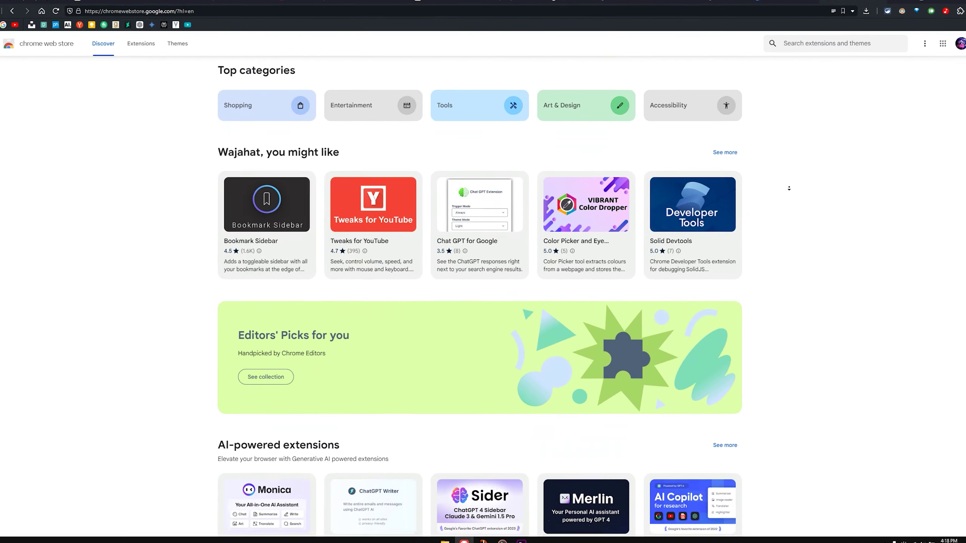
Enable the inactive Sider: ChatGPT Sidebar extension from its Chrome Web Store page
{"action": "scroll", "coordinate": [801, 188], "scroll_direction": "down", "scroll_amount": 5}
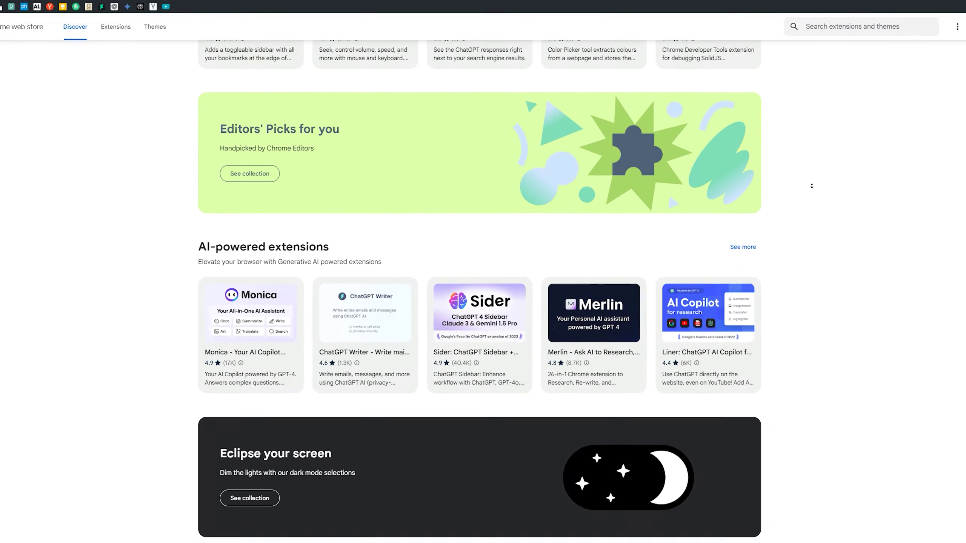
{"action": "scroll", "coordinate": [823, 182], "scroll_direction": "down", "scroll_amount": 5}
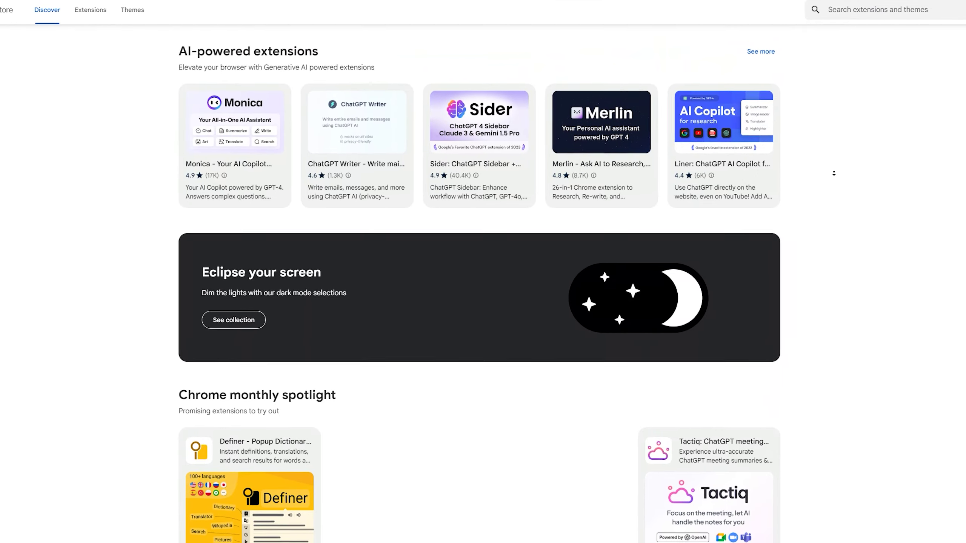
{"action": "scroll", "coordinate": [844, 170], "scroll_direction": "down", "scroll_amount": 5}
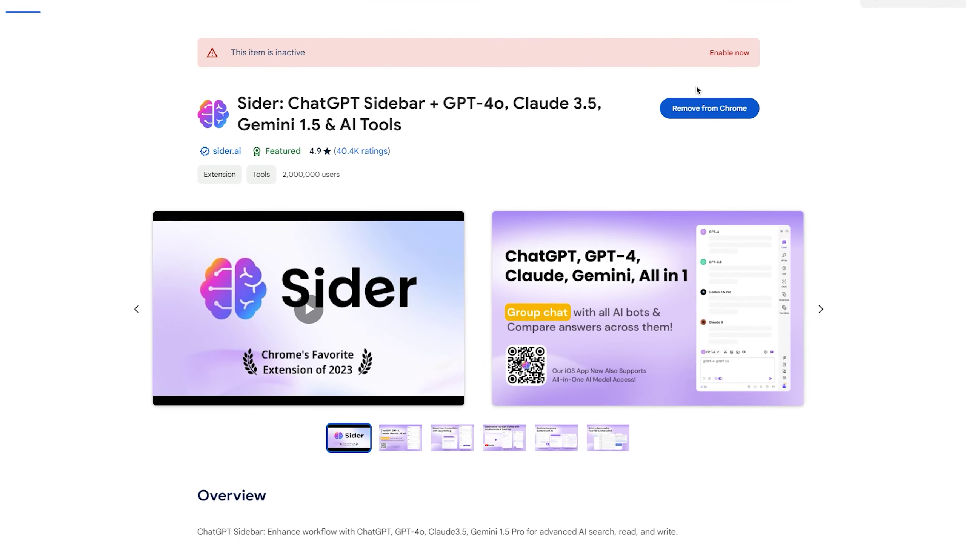
{"action": "left_click", "coordinate": [725, 62]}
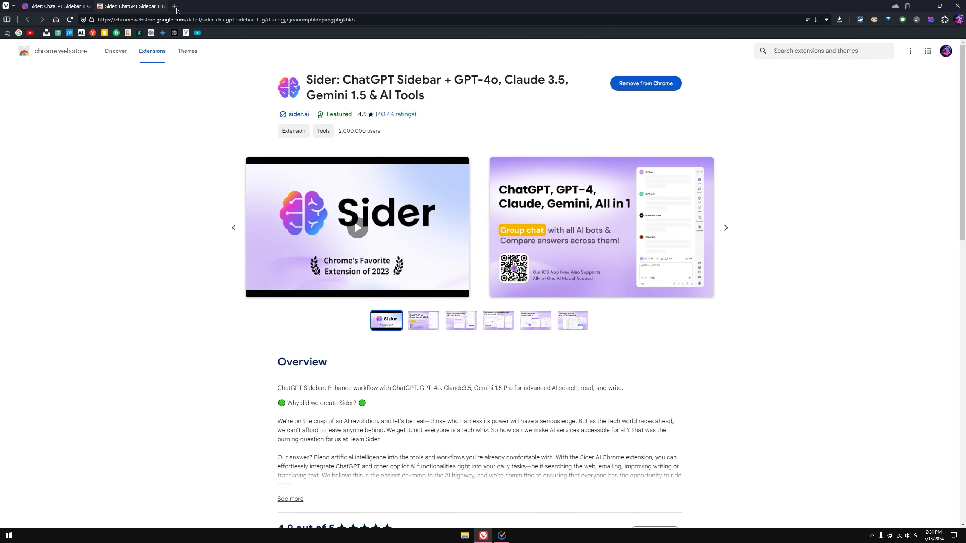
Search Google for "who was albert camus" in a new browser tab
{"action": "left_click", "coordinate": [175, 6]}
{"action": "left_click", "coordinate": [263, 114]}
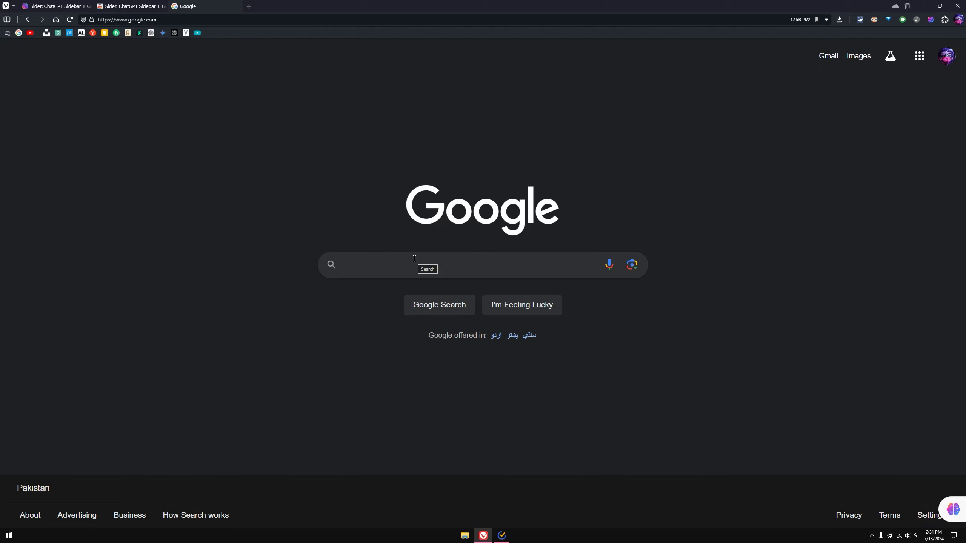
{"action": "type", "text": "who was albert camus"}
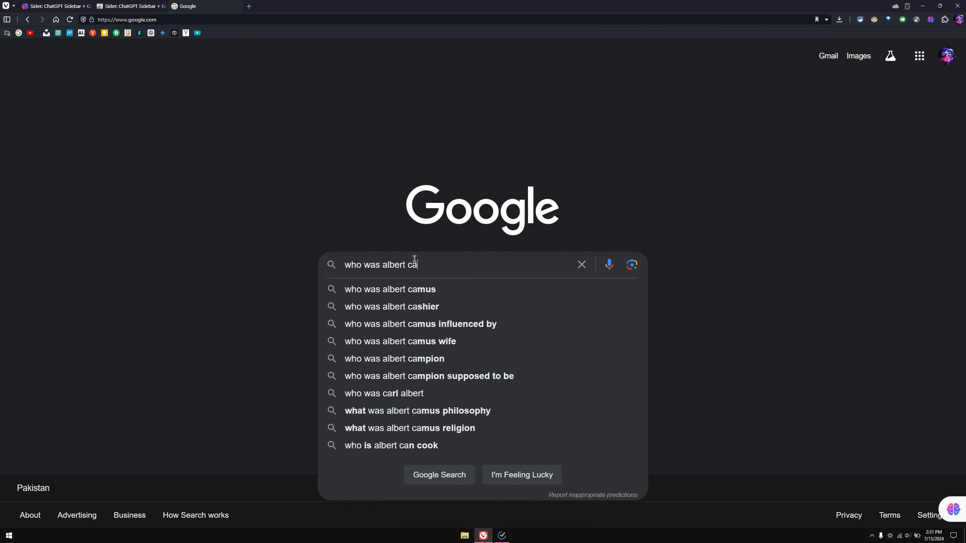
{"action": "key", "text": "Return"}
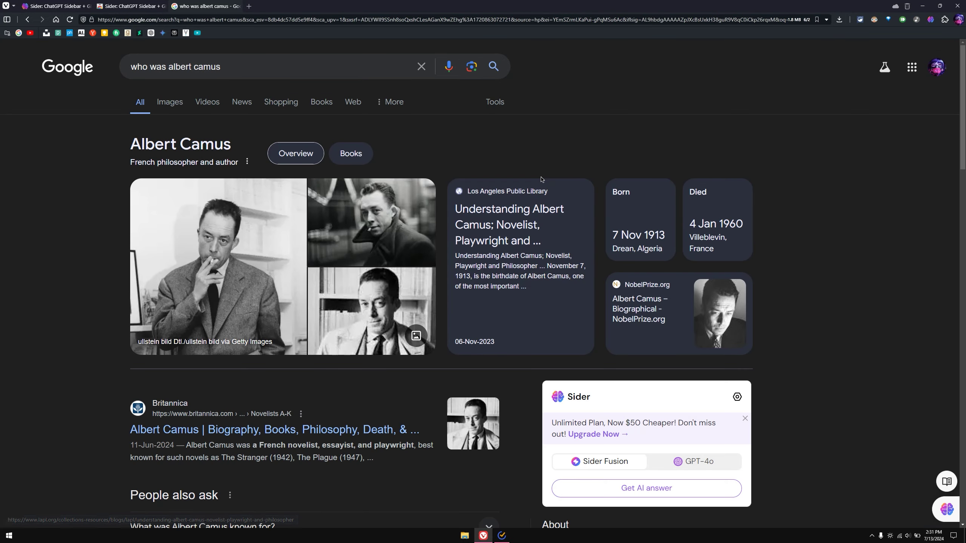
Get Sider Fusion's AI answer beside the search results and continue it in chat
{"action": "scroll", "coordinate": [542, 180], "scroll_direction": "down", "scroll_amount": 2}
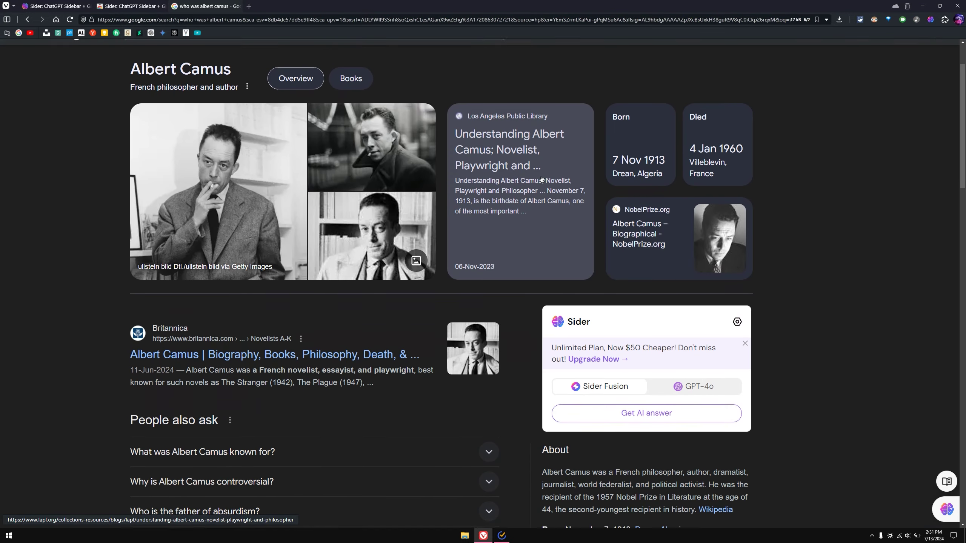
{"action": "left_click", "coordinate": [632, 419]}
{"action": "scroll", "coordinate": [644, 368], "scroll_direction": "down", "scroll_amount": 4}
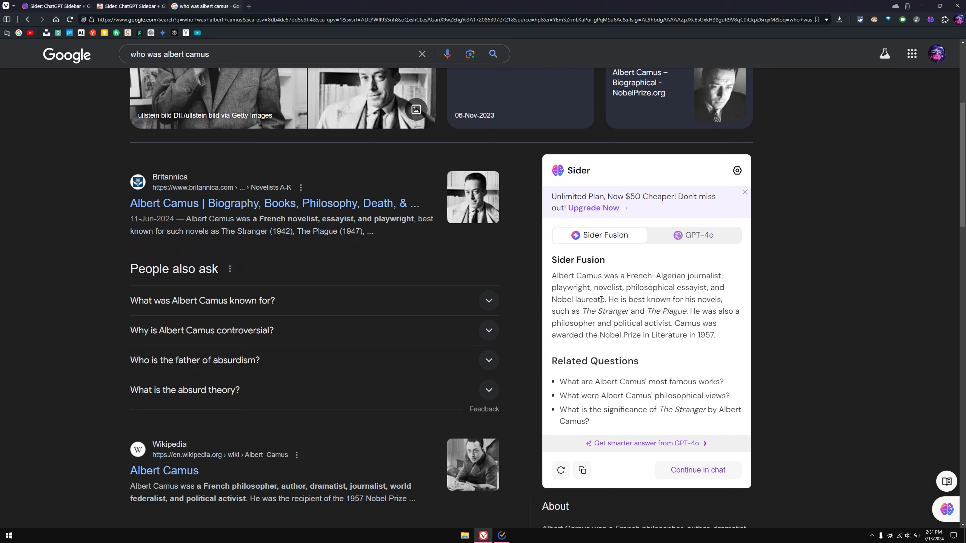
{"action": "left_click", "coordinate": [686, 472]}
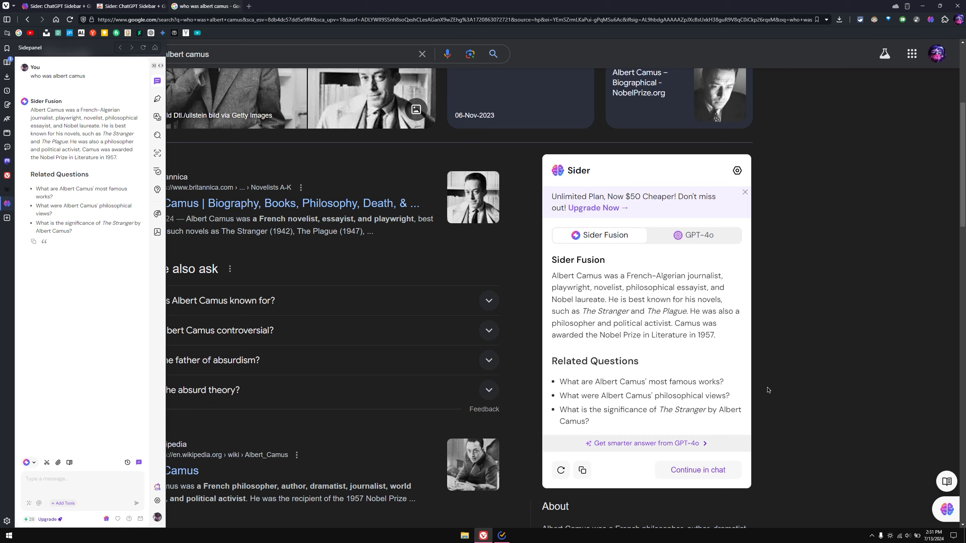
Enlarge the search results page to 160% and open Sider's floating chat over it
{"action": "key", "text": "ctrl+plus"}
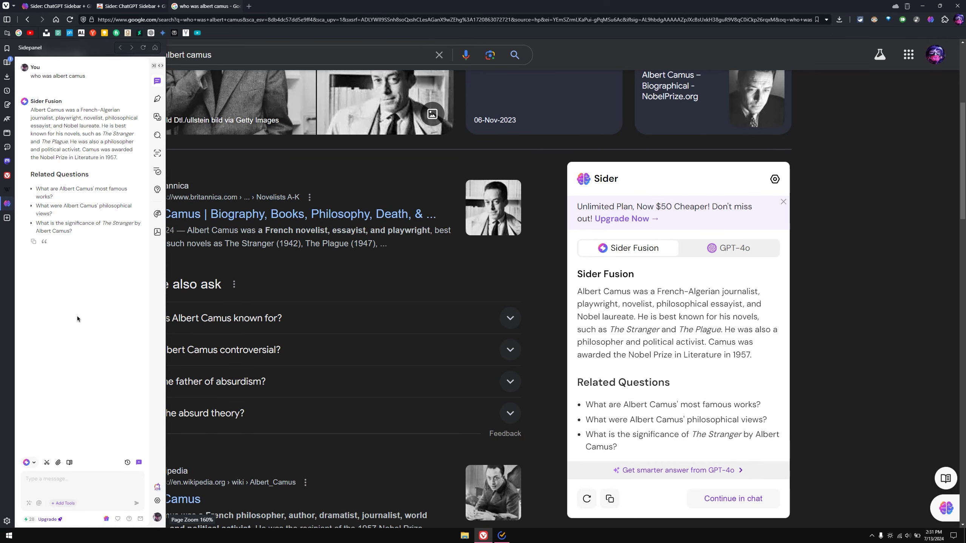
{"action": "key", "text": "F4"}
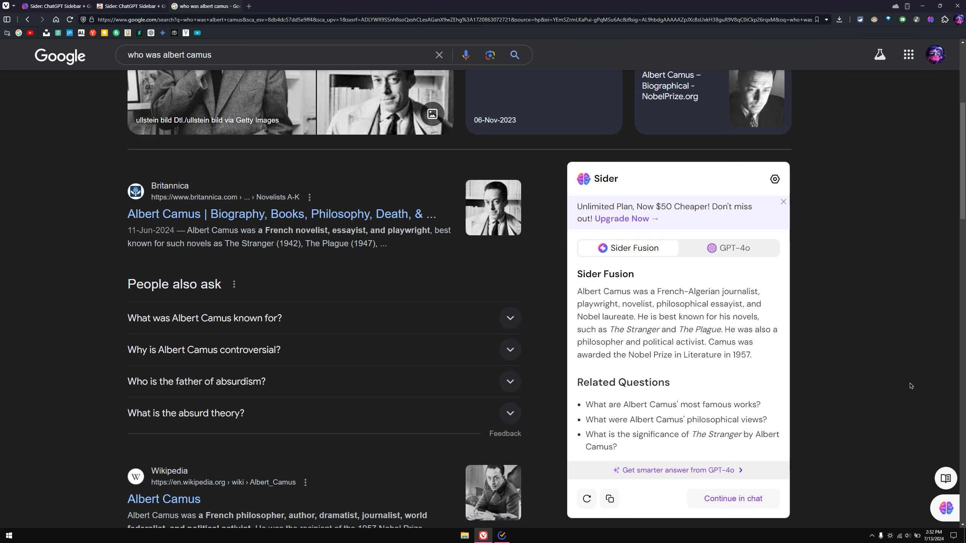
{"action": "key", "text": "F4"}
{"action": "left_click", "coordinate": [944, 508]}
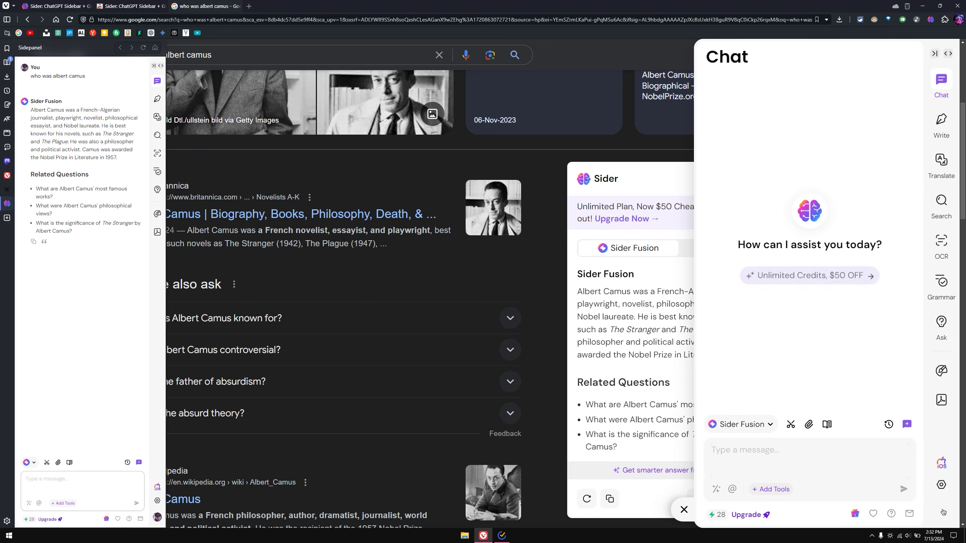
Ask Sider's chat "Who was Albert Camus?" with Sider Fusion and again with GPT-3.5 Turbo
{"action": "left_click", "coordinate": [786, 461]}
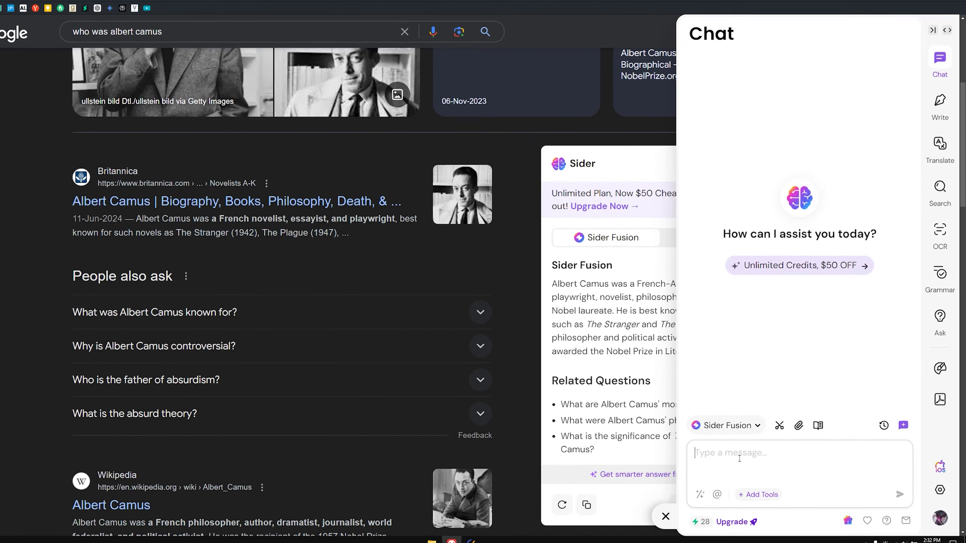
{"action": "type", "text": "Who was Albert Camus"}
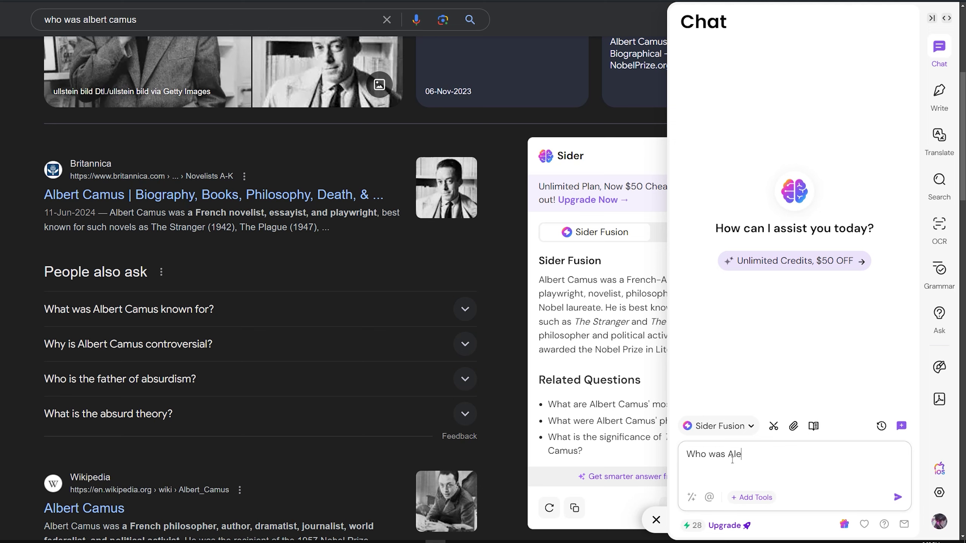
{"action": "key", "text": "Return"}
{"action": "left_click", "coordinate": [715, 426]}
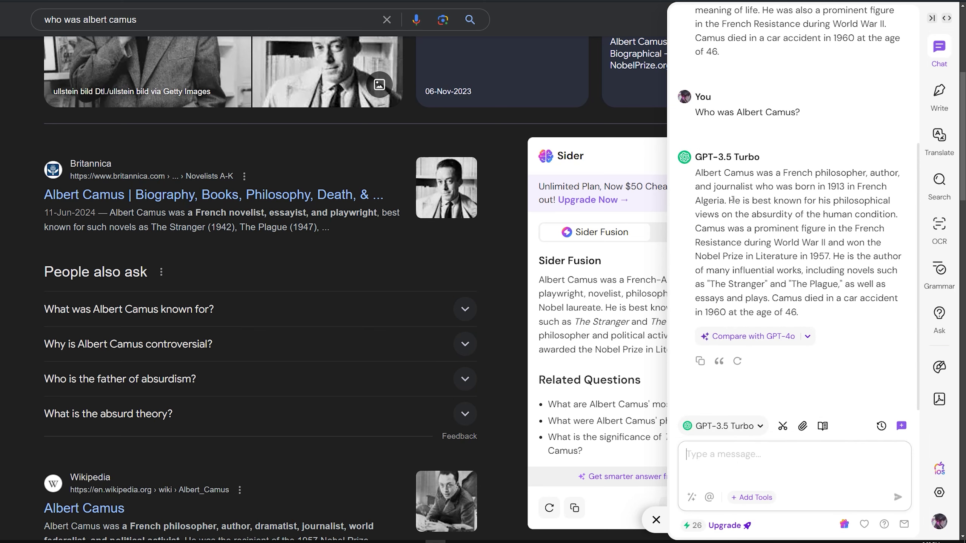
{"action": "left_click", "coordinate": [760, 431]}
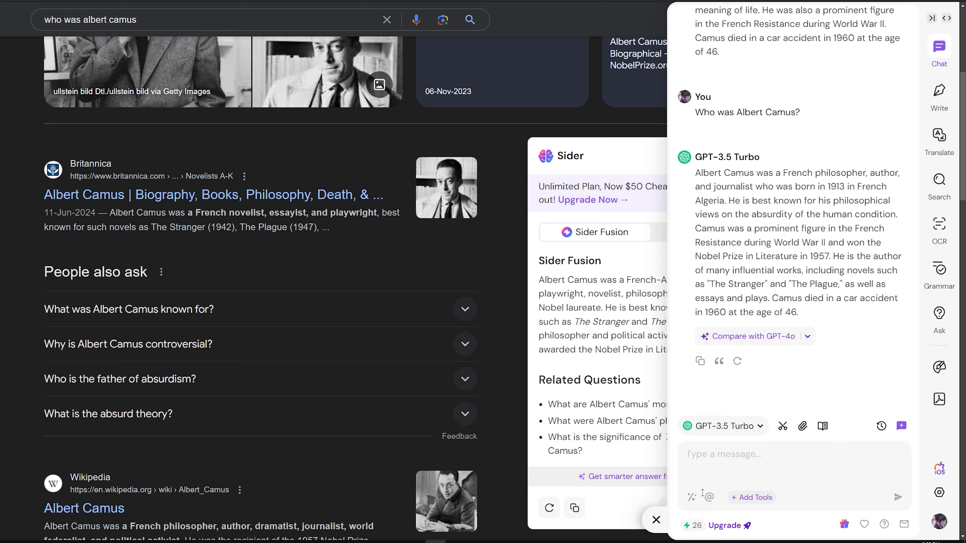
Examine the chat's ready-made prompts and add-on tools, and try to turn on Web Access
{"action": "left_click", "coordinate": [691, 497]}
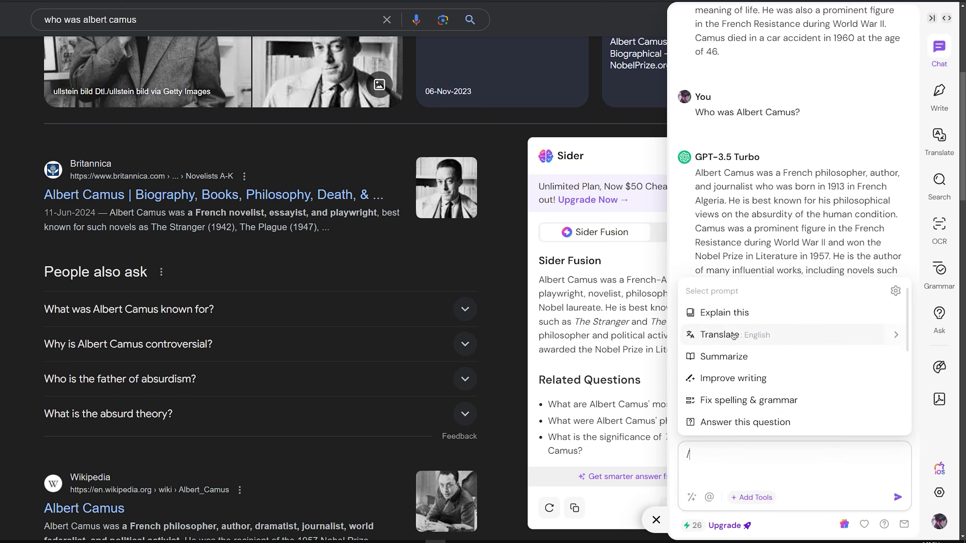
{"action": "left_click", "coordinate": [731, 476]}
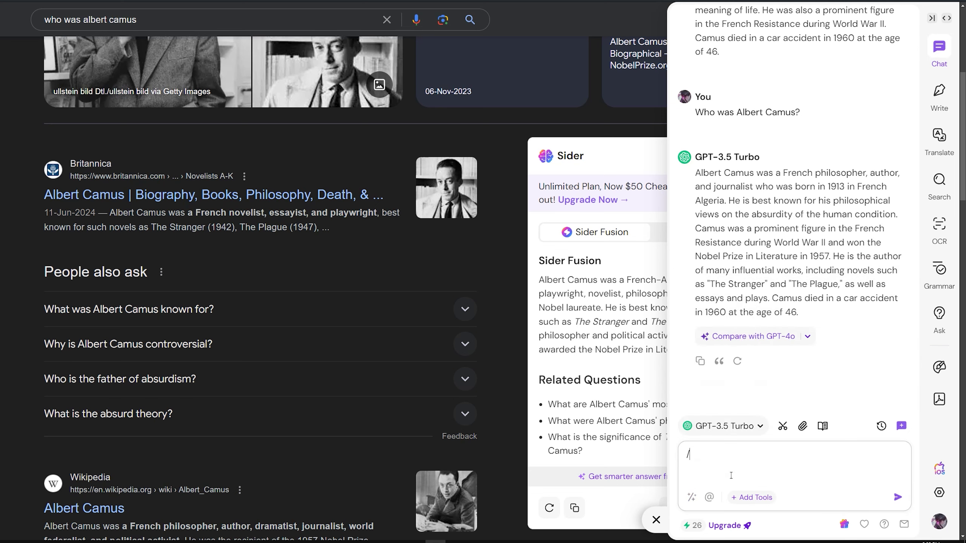
{"action": "left_click", "coordinate": [750, 498]}
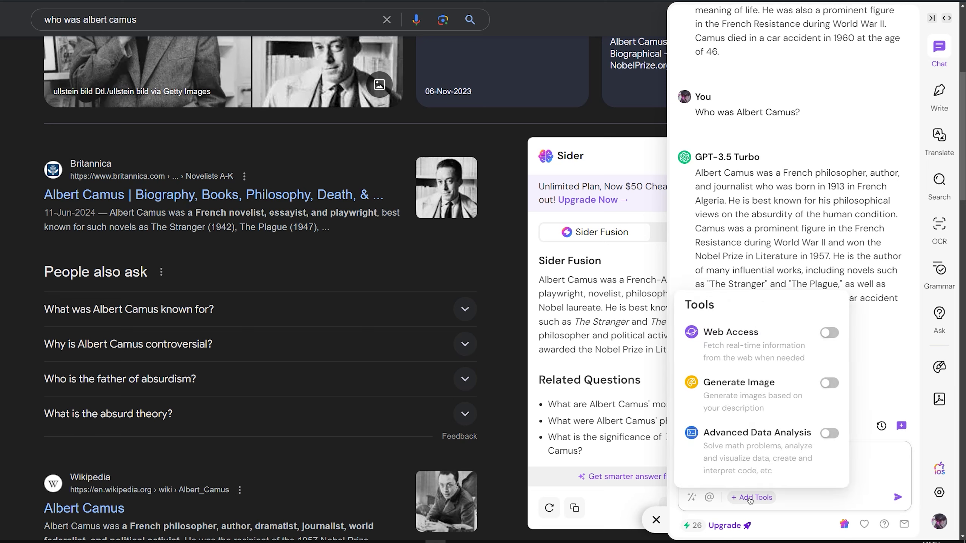
{"action": "left_click", "coordinate": [831, 333]}
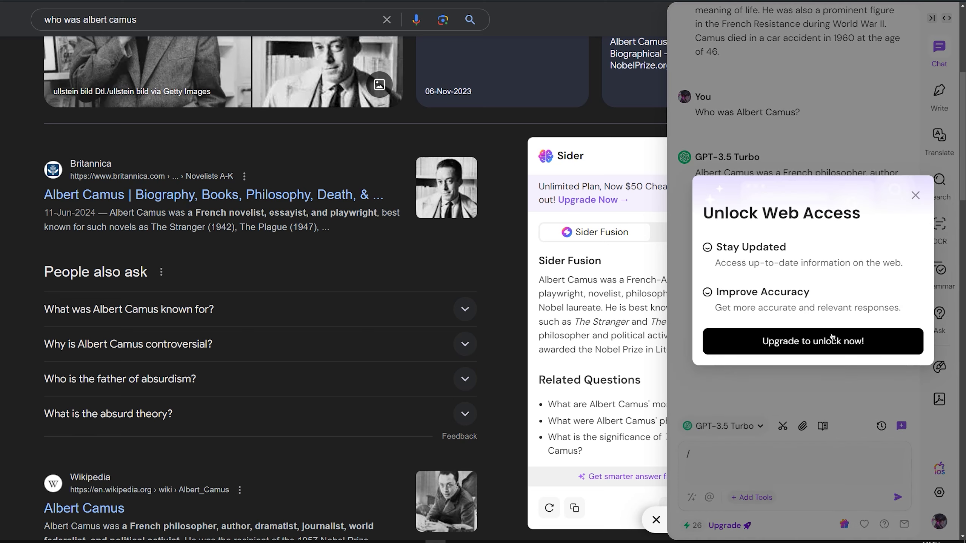
{"action": "key", "text": "Escape"}
{"action": "left_click", "coordinate": [724, 426]}
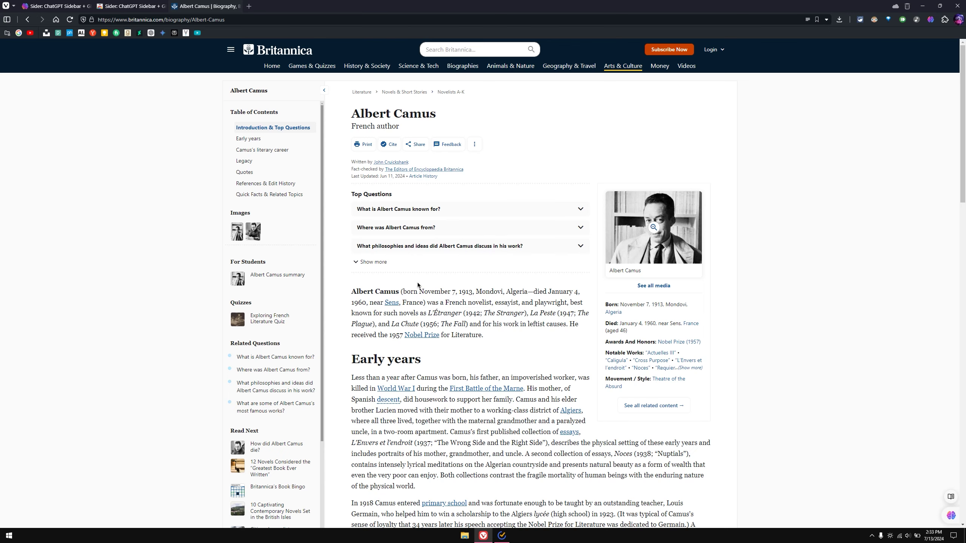
Have Sider explain the introductory paragraph of Britannica's Albert Camus article and continue the explanation in chat
{"action": "left_click_drag", "start_coordinate": [353, 292], "coordinate": [495, 331]}
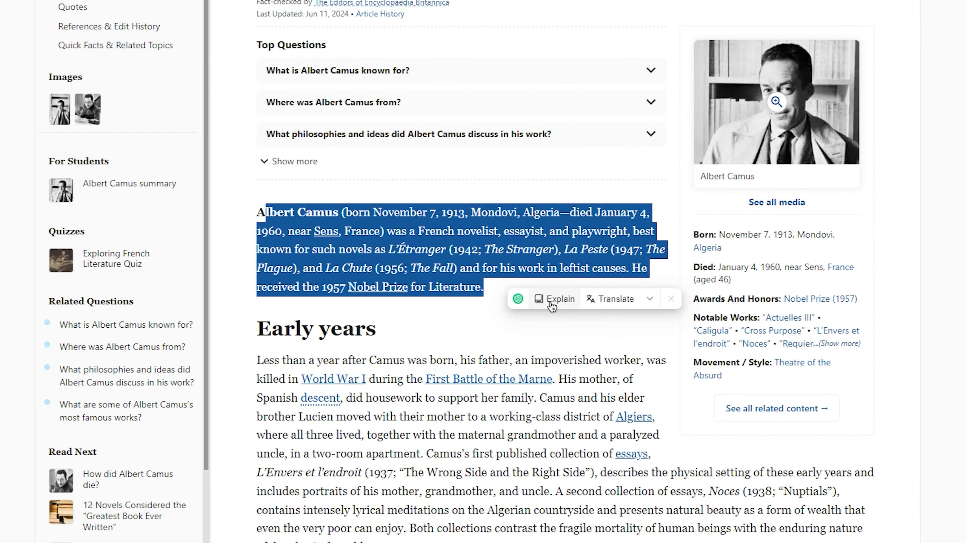
{"action": "left_click", "coordinate": [518, 300]}
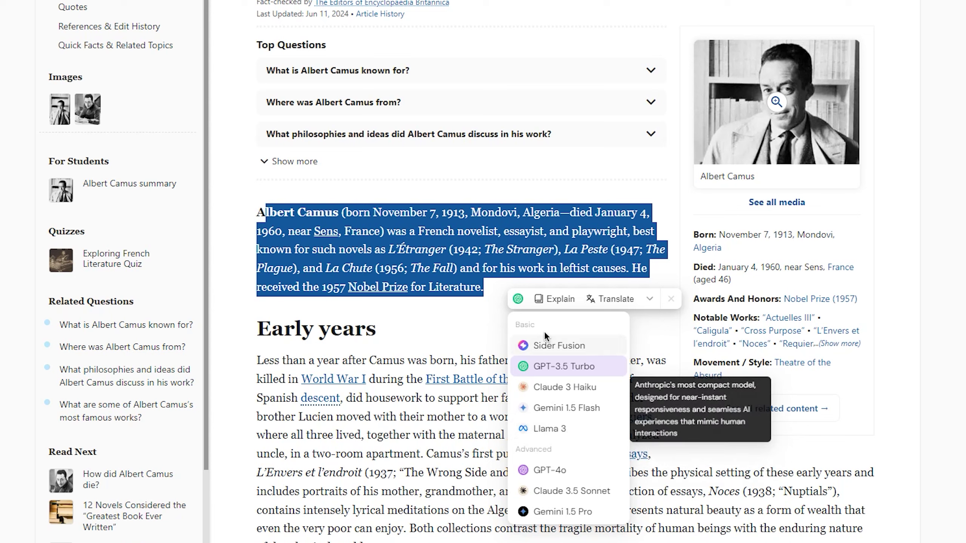
{"action": "left_click", "coordinate": [555, 299]}
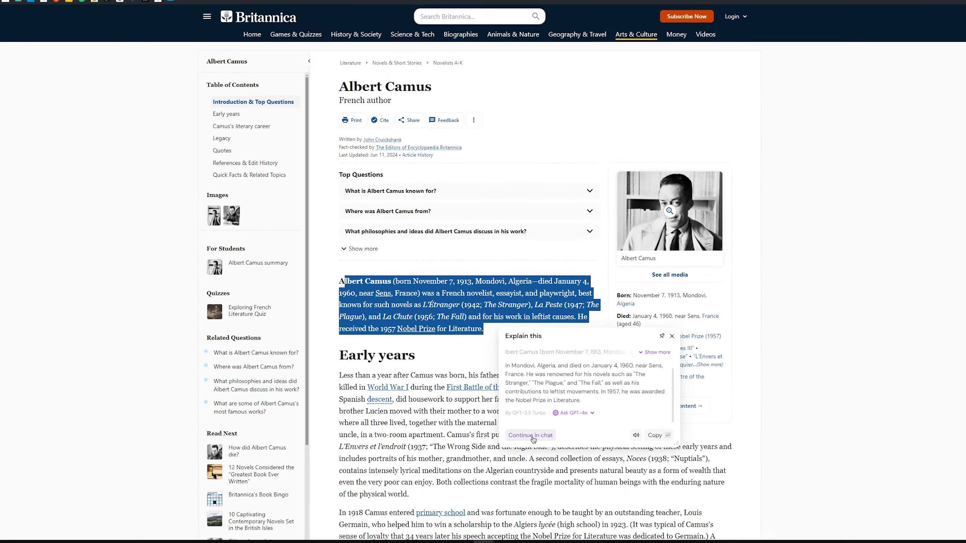
{"action": "left_click", "coordinate": [532, 436]}
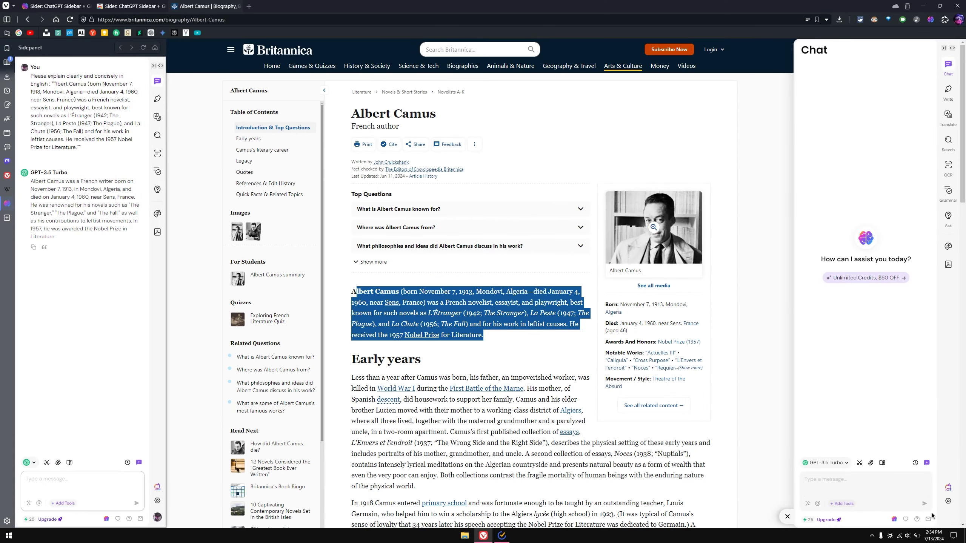
Set up a composition in Sider's Write tool on "Write an essay on existentialism" with Professional tone and Long length
{"action": "left_click", "coordinate": [948, 91]}
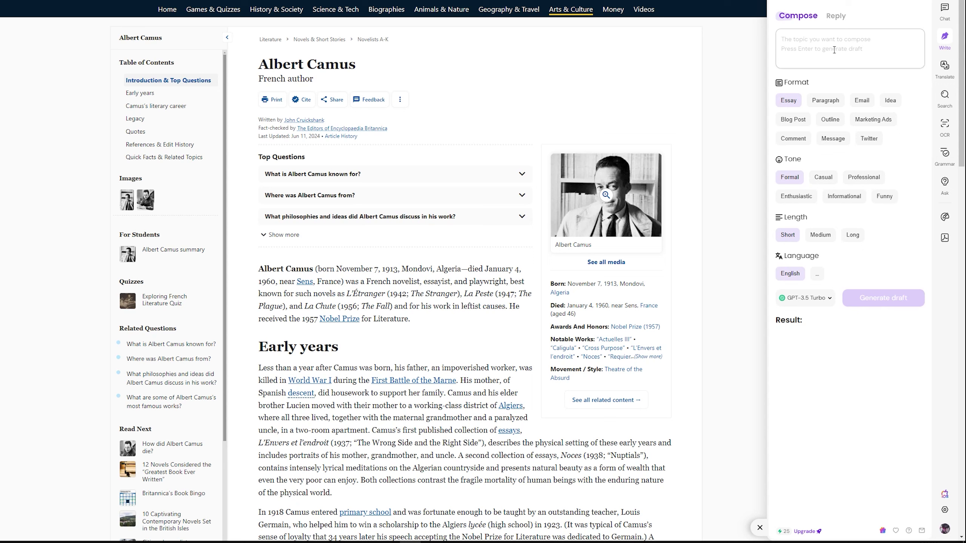
{"action": "type", "text": "Write an eassay on exis"}
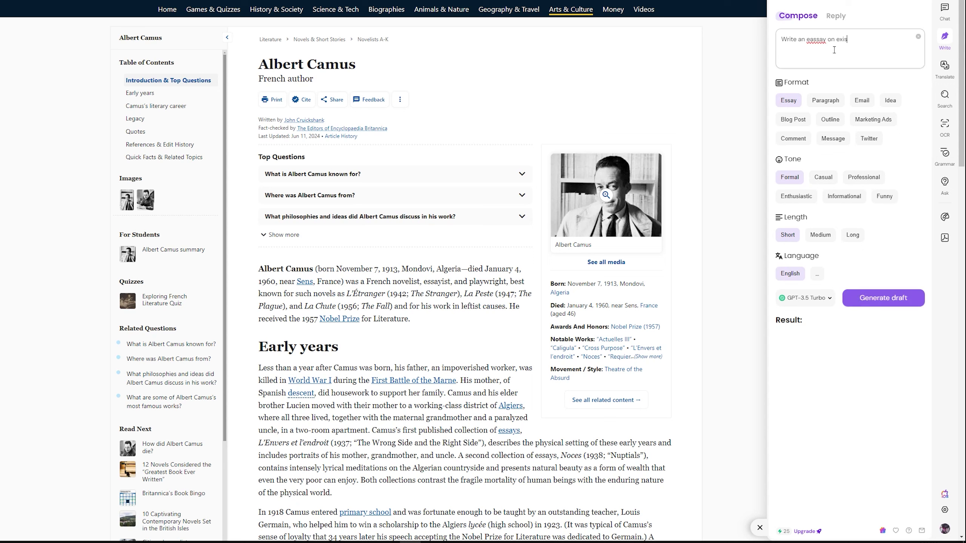
{"action": "key", "text": "ctrl+a"}
{"action": "type", "text": "Write an essay on existentialism"}
{"action": "left_click", "coordinate": [847, 179]}
{"action": "left_click", "coordinate": [845, 236]}
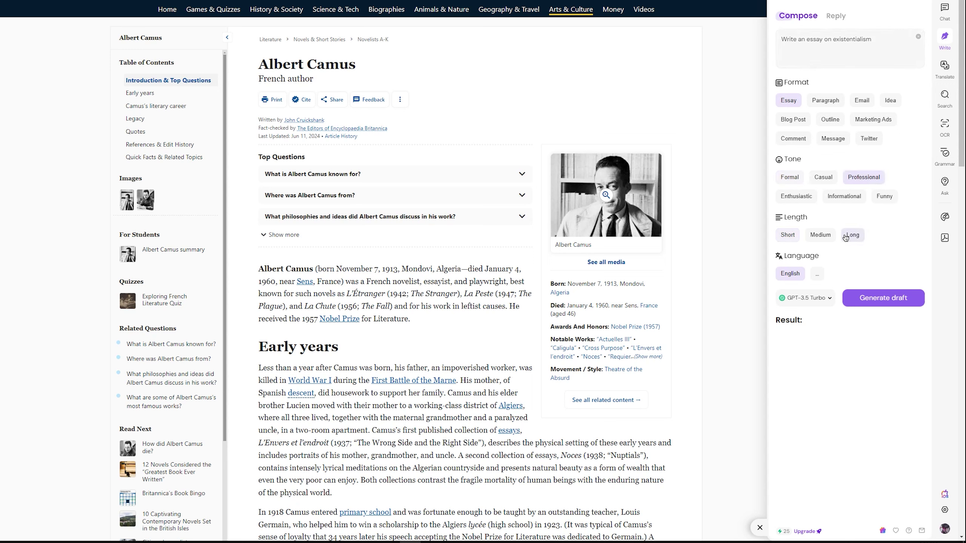
Generate the essay draft with the Claude 3 Haiku model and check the remaining credits
{"action": "left_click", "coordinate": [804, 299]}
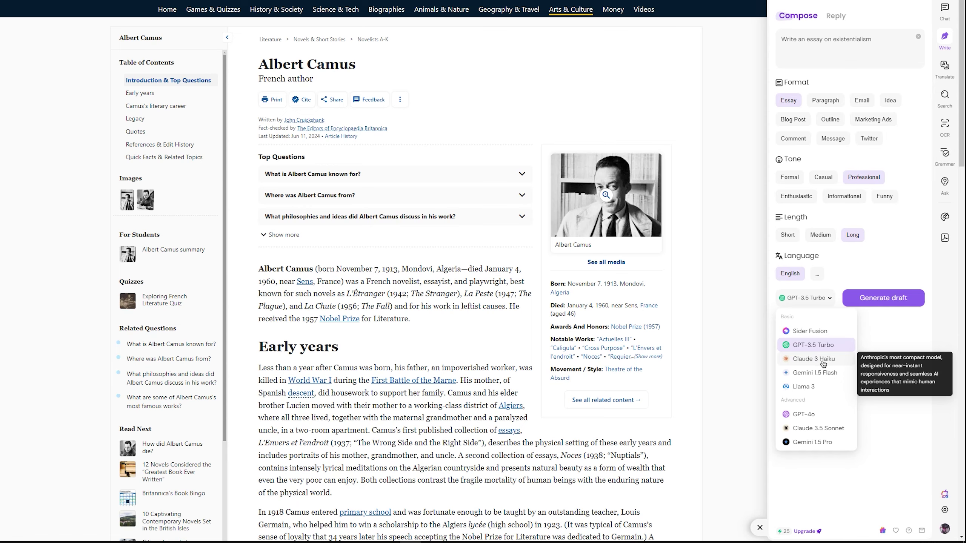
{"action": "left_click", "coordinate": [823, 359]}
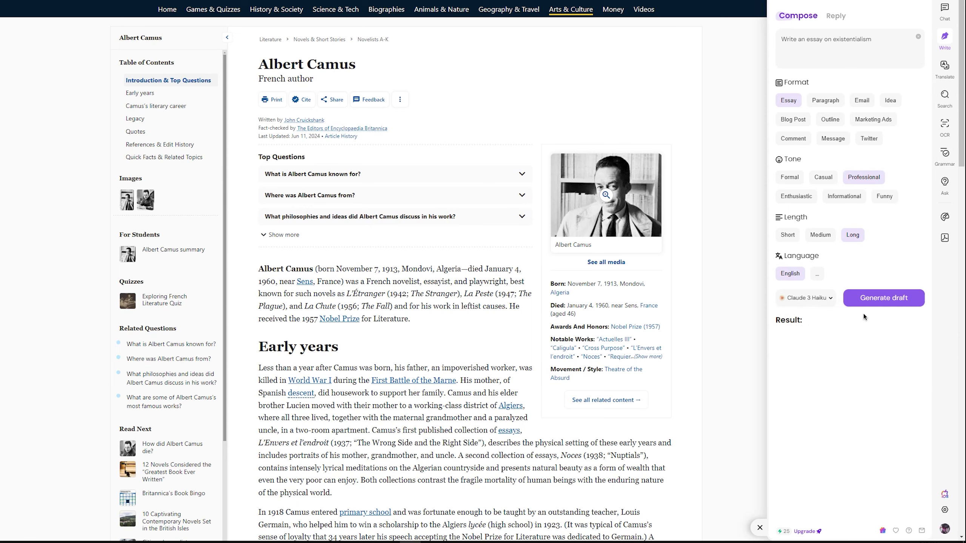
{"action": "left_click", "coordinate": [868, 302]}
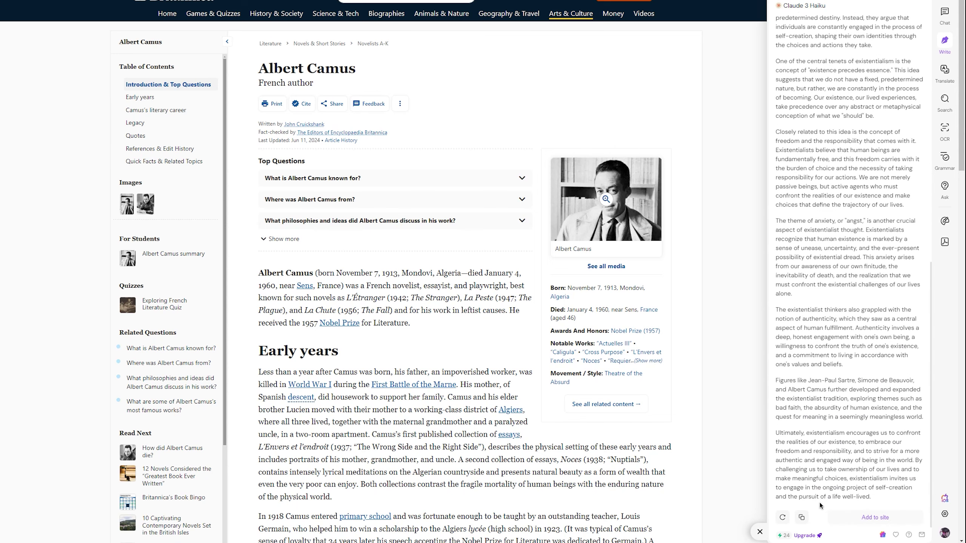
{"action": "mouse_move", "coordinate": [784, 537]}
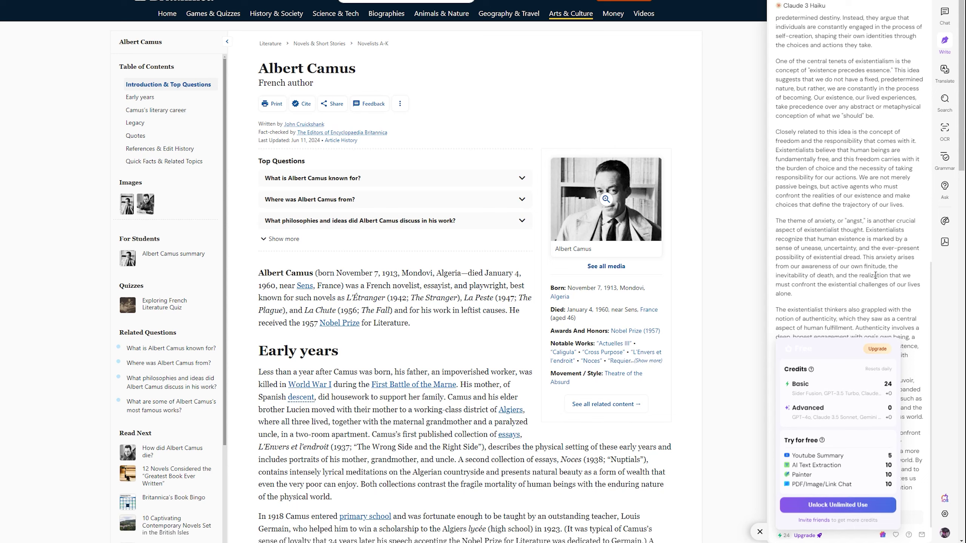
Upload the You-Will-Bloom-640x640 image to Sider's OCR tool to extract its text
{"action": "left_click", "coordinate": [945, 129]}
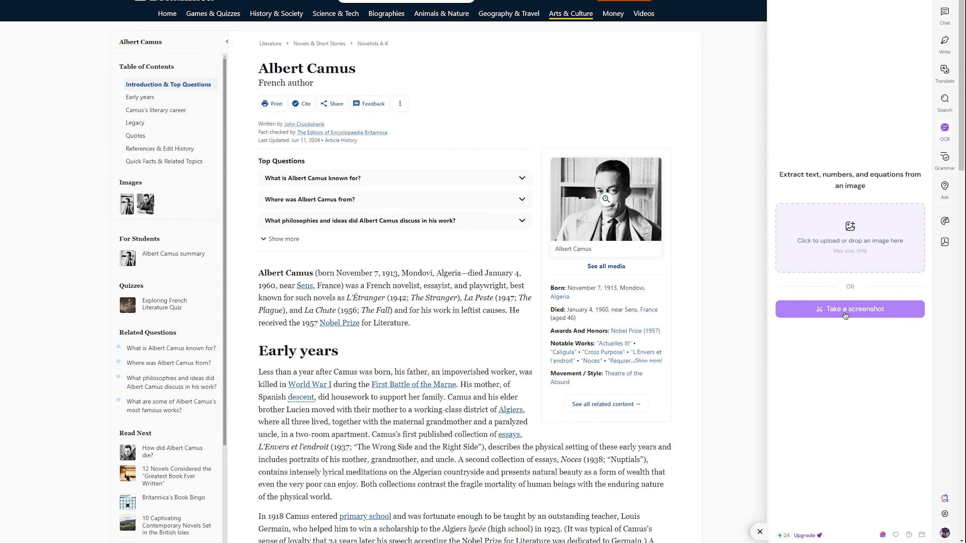
{"action": "left_click", "coordinate": [850, 236]}
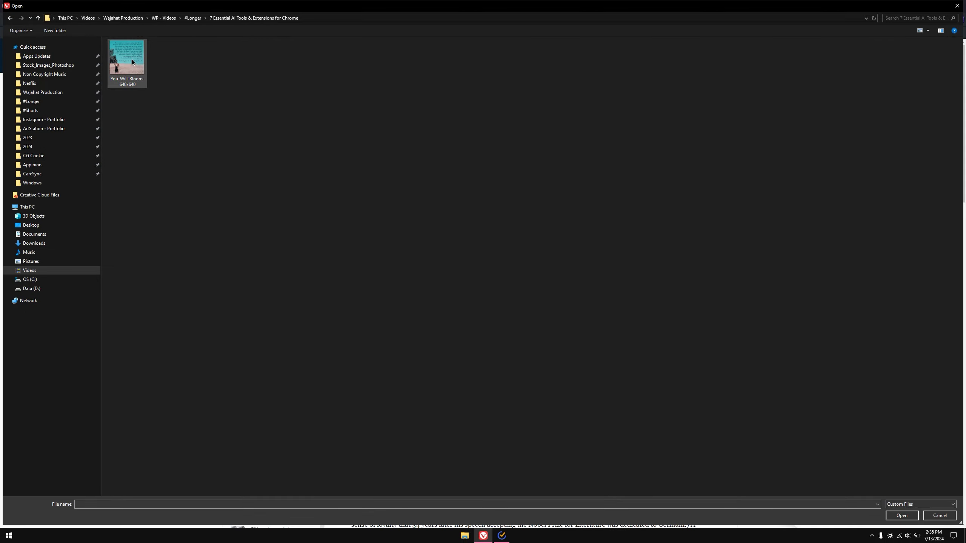
{"action": "double_click", "coordinate": [132, 61]}
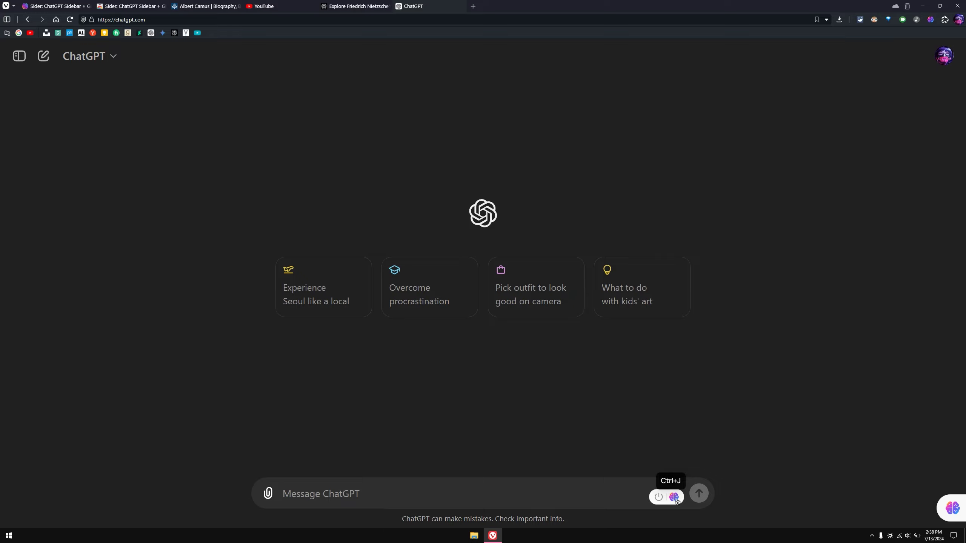
On the ChatGPT page, ask Sider's inline assistant to "write me a prompt about Nietzsche ideas" and read through the generated prompt
{"action": "left_click", "coordinate": [674, 497]}
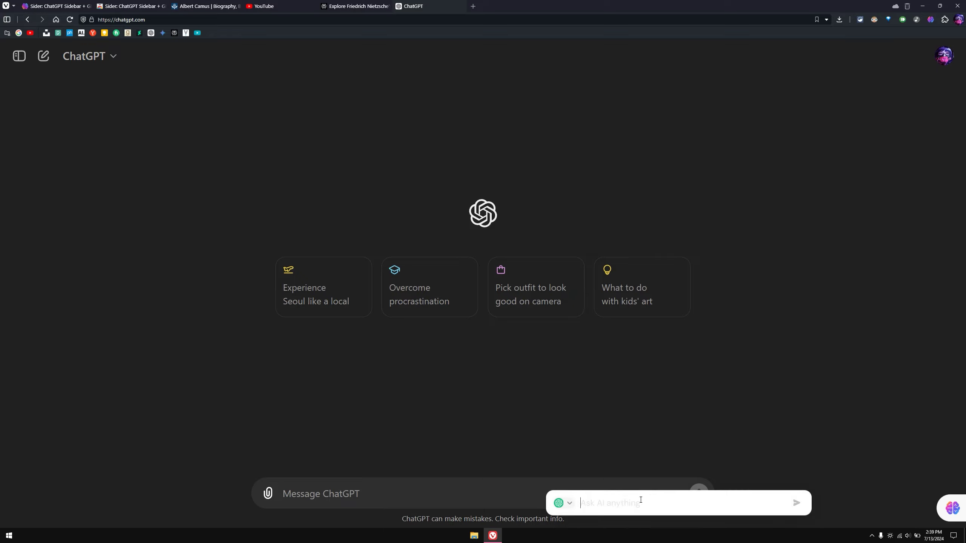
{"action": "type", "text": "write me a prompt about Nietzsche ideas"}
{"action": "key", "text": "Return"}
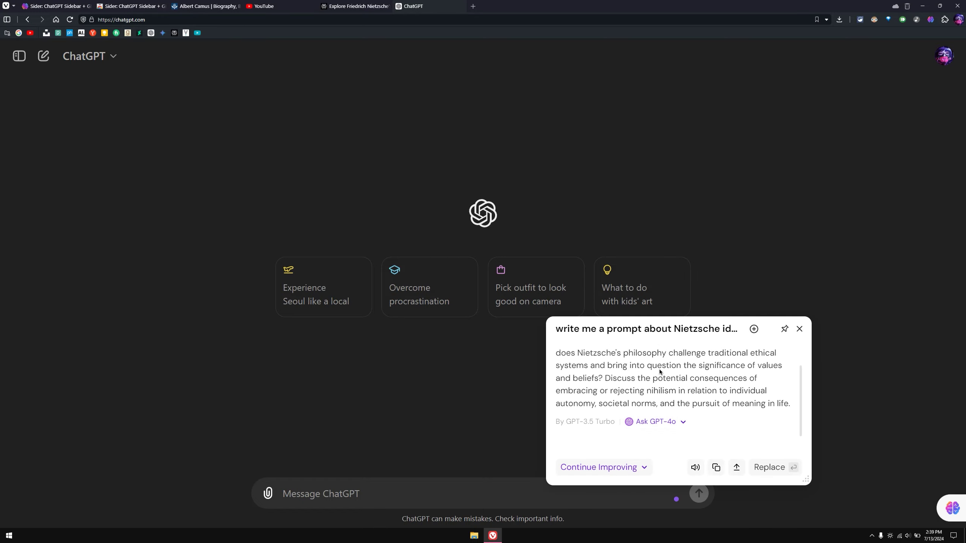
{"action": "scroll", "coordinate": [664, 396], "scroll_direction": "up", "scroll_amount": 1}
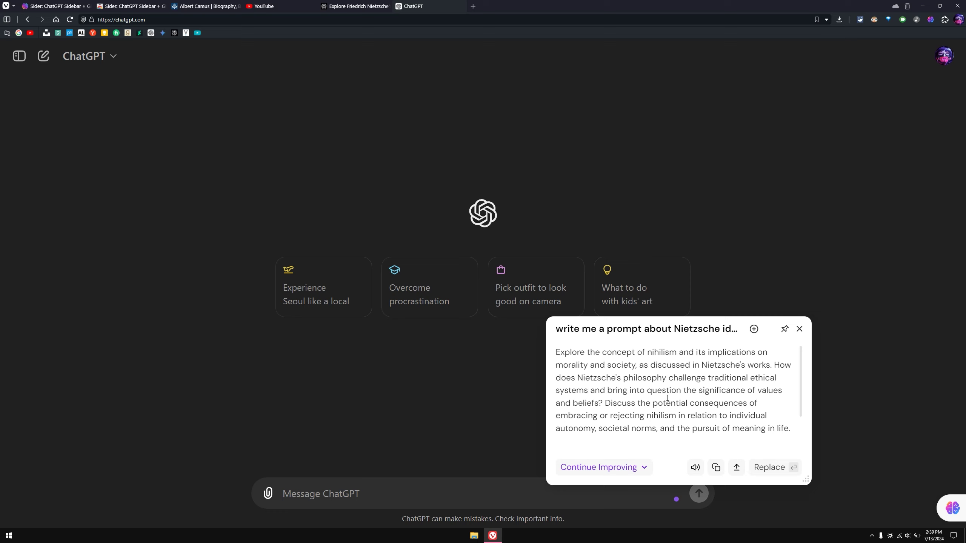
{"action": "scroll", "coordinate": [665, 396], "scroll_direction": "down", "scroll_amount": 1}
Insert the generated Nietzsche prompt into ChatGPT's message box and send it
{"action": "left_click", "coordinate": [738, 468]}
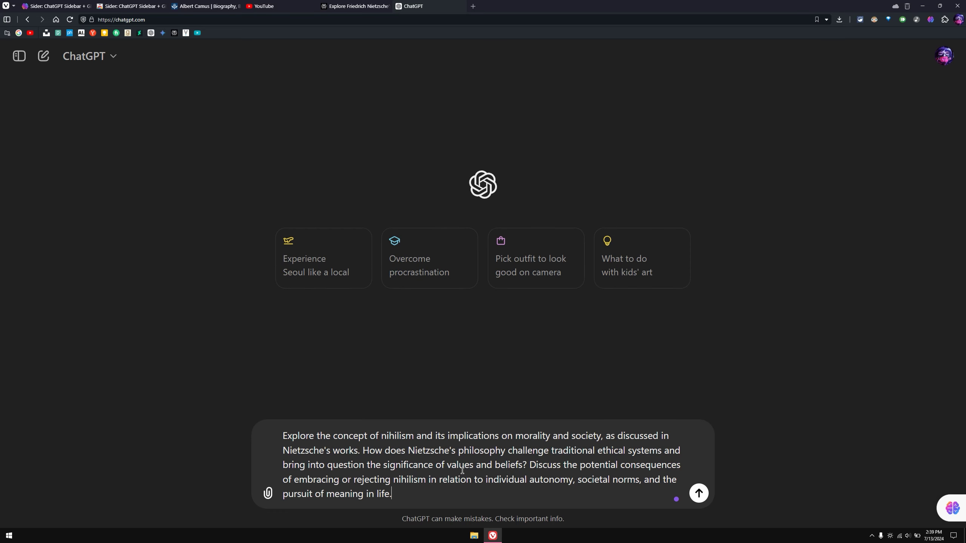
{"action": "left_click", "coordinate": [699, 494]}
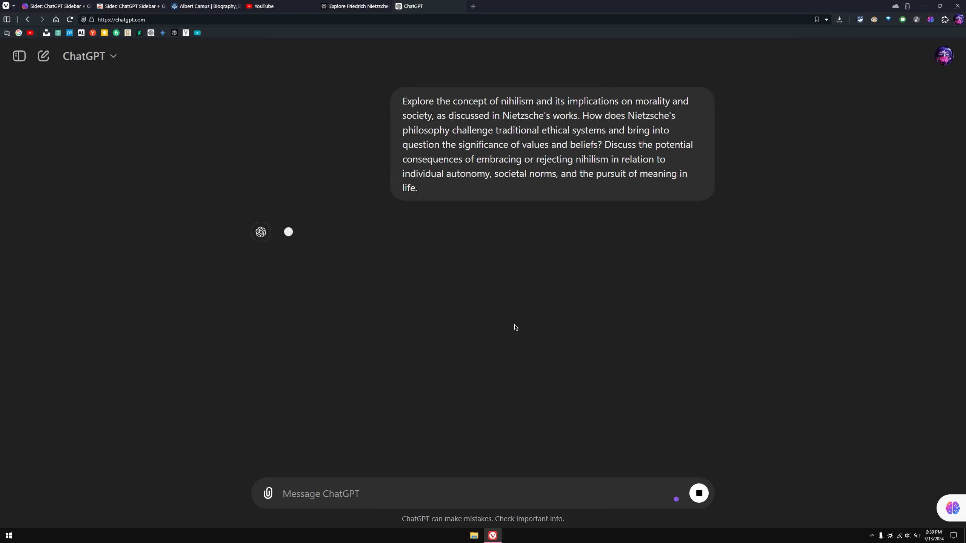